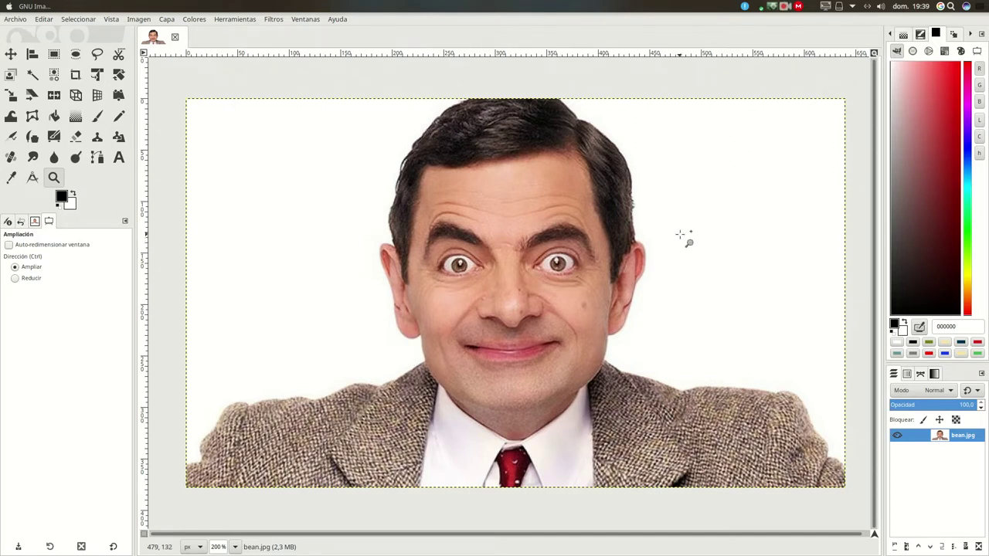
- Apply the Fotocopia filter with mask radius about 32 (31.989) and sharpness about 0.8 (0.817)
click(272, 19)
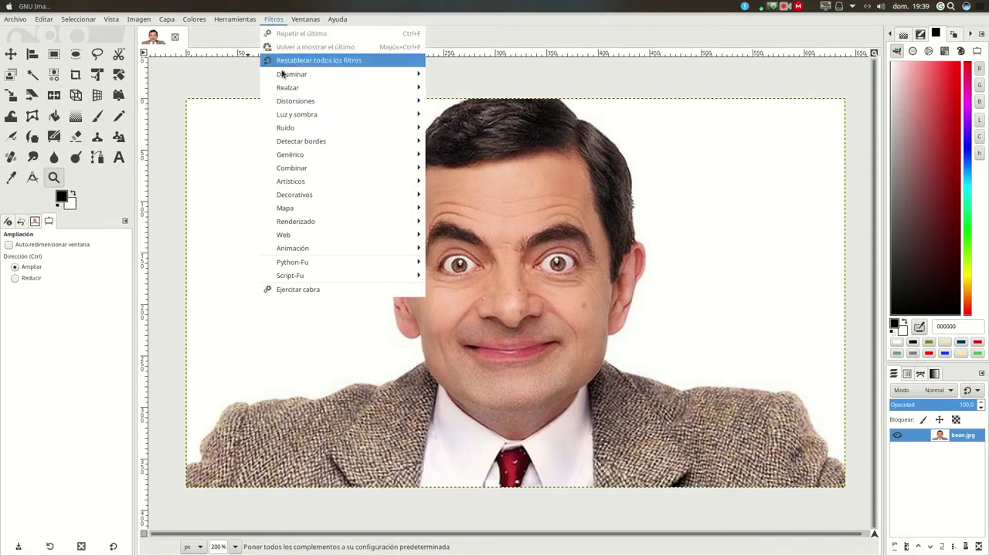
mouse_move(292, 181)
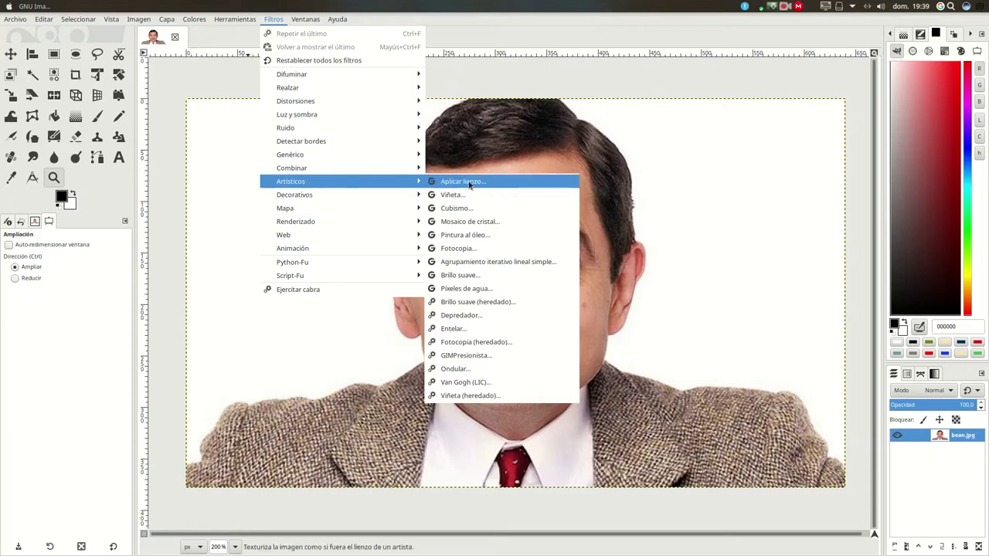
click(459, 248)
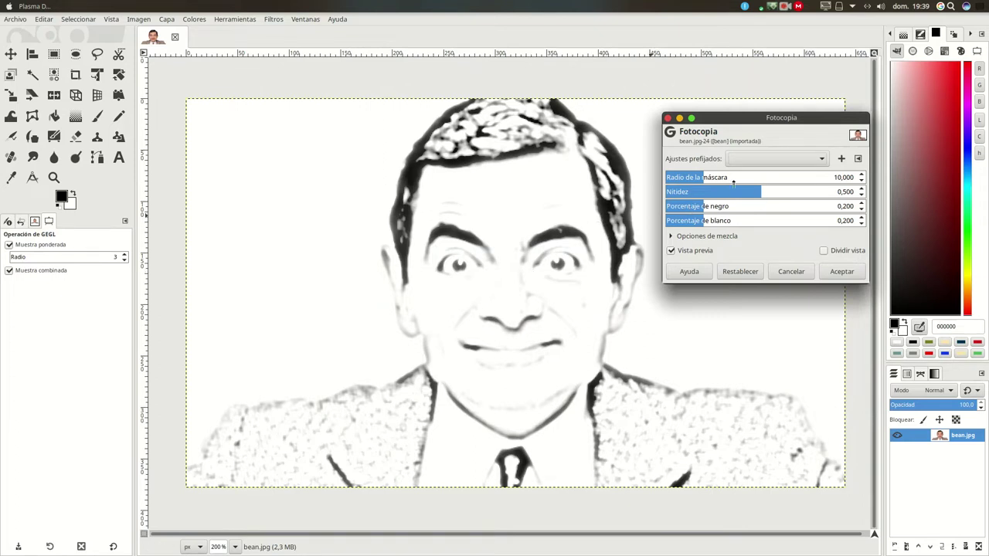
mouse_move(723, 177)
mouse_down()
mouse_move(817, 176)
mouse_move(789, 178)
mouse_up()
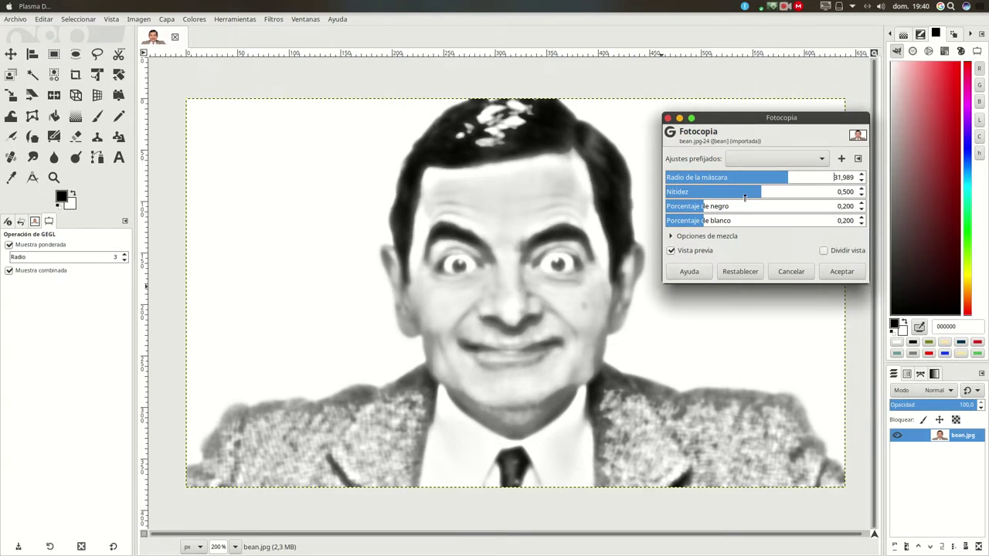
drag(751, 194, 820, 197)
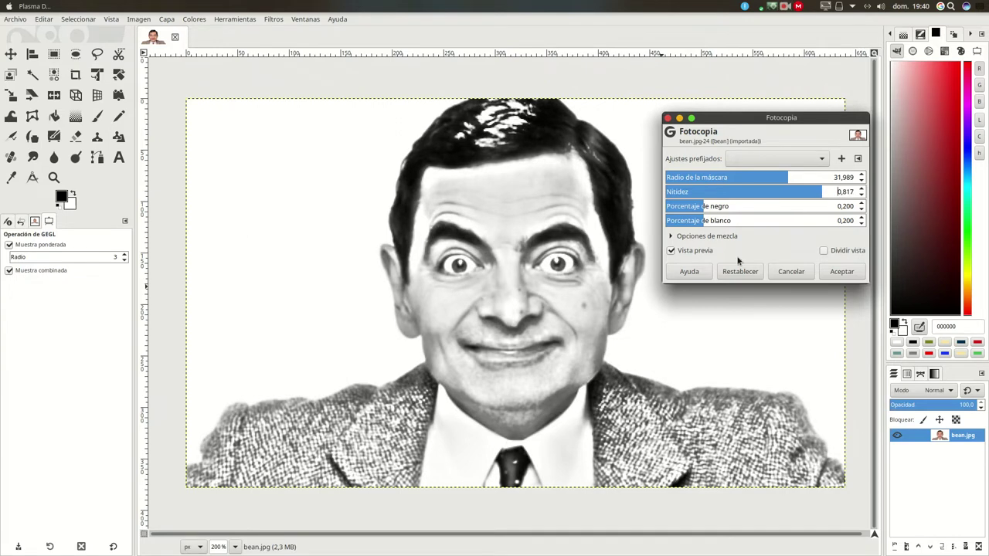
click(841, 272)
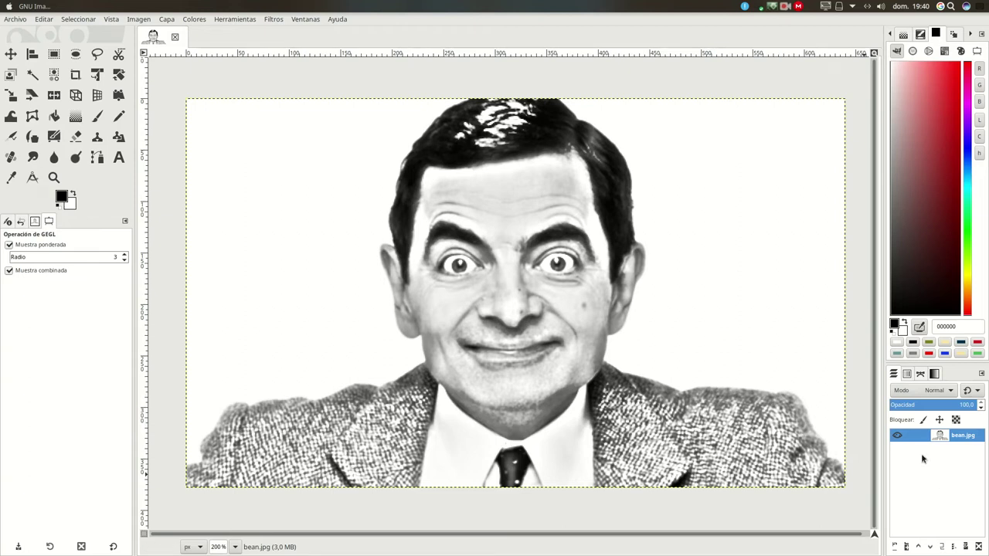
- Add a transparent layer named 'borde fuente' above bean.jpg, ready for painting
click(893, 547)
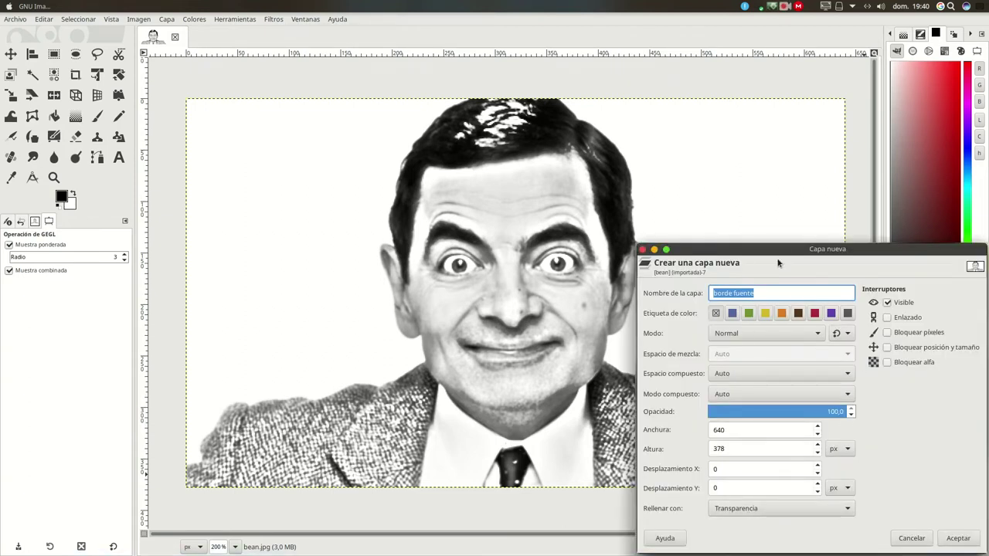
drag(778, 263, 615, 142)
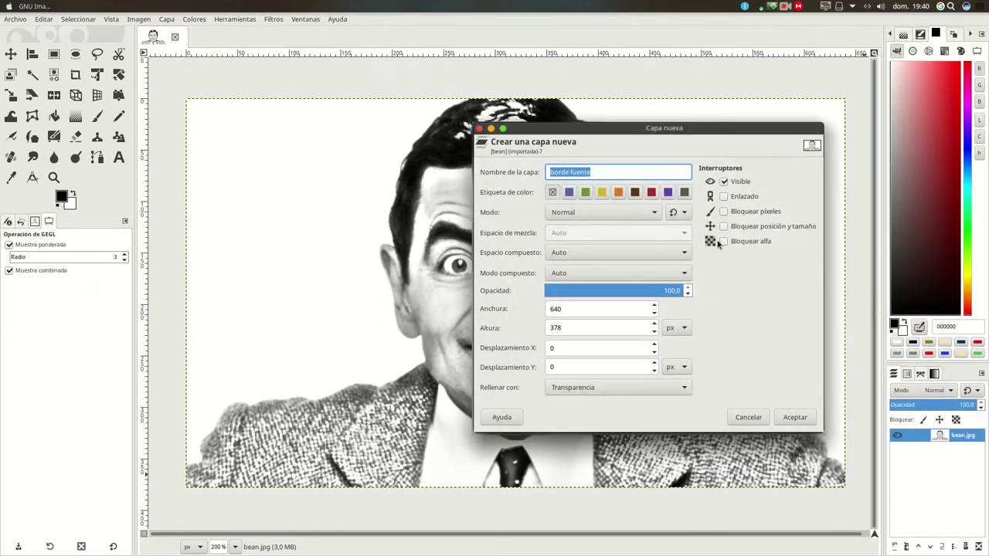
click(792, 419)
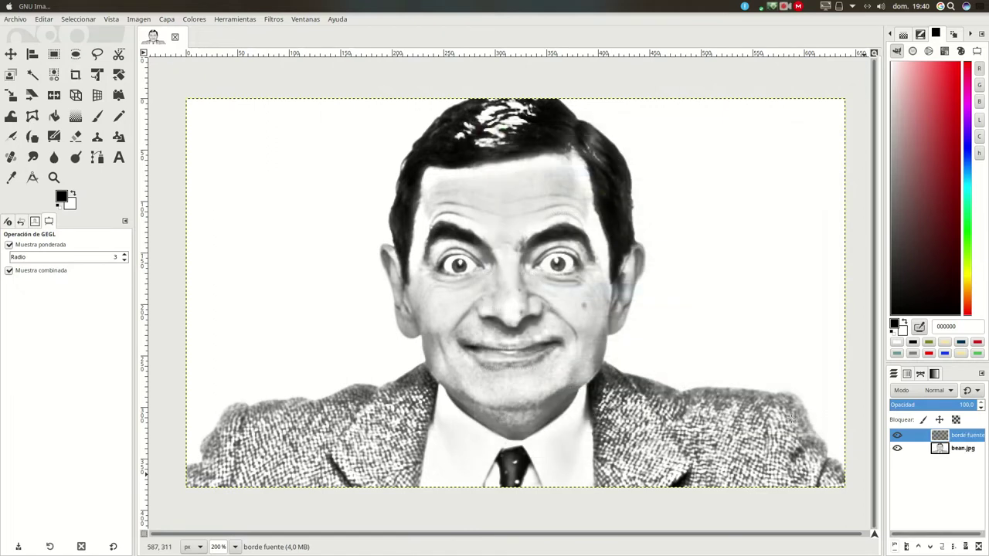
double_click(956, 436)
key(Return)
click(96, 116)
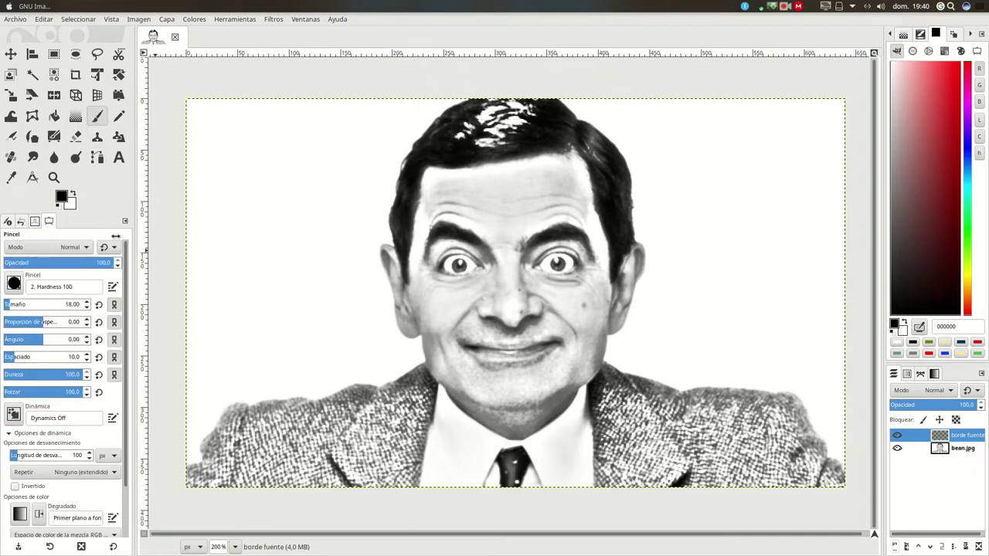
- Paint a solid green 548c5a patch over the right side of the jacket
click(61, 197)
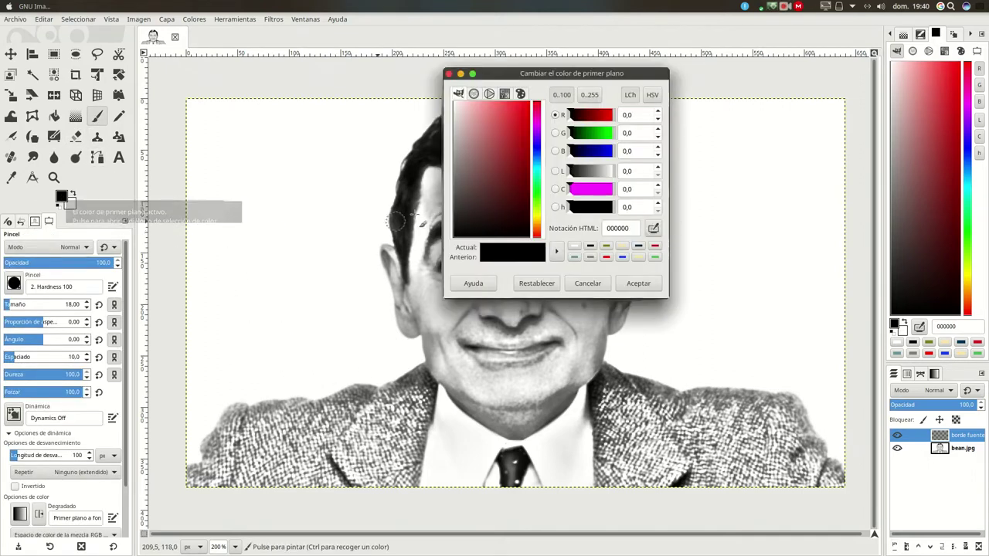
click(540, 193)
drag(496, 173, 483, 165)
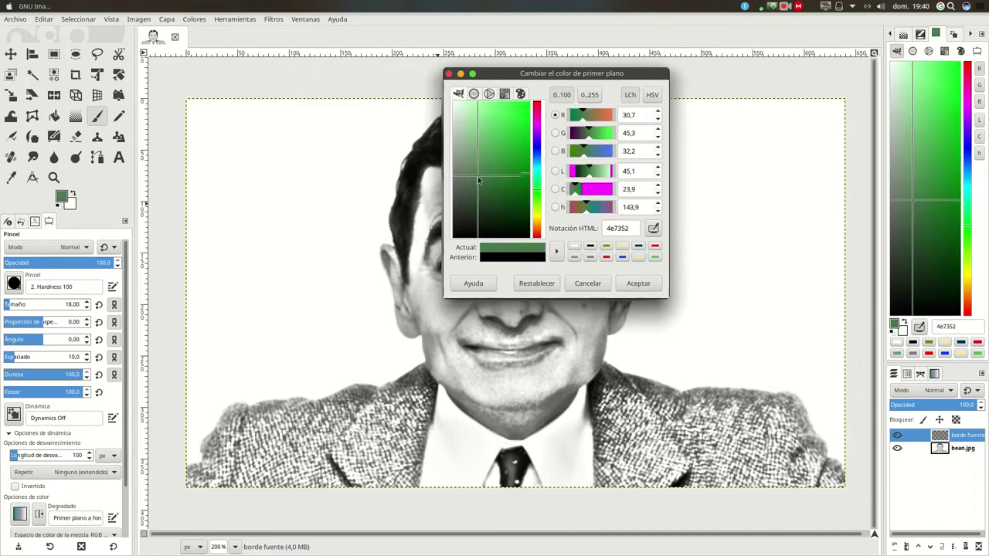
click(638, 283)
mouse_move(668, 425)
mouse_down()
mouse_move(731, 418)
mouse_move(689, 427)
mouse_up()
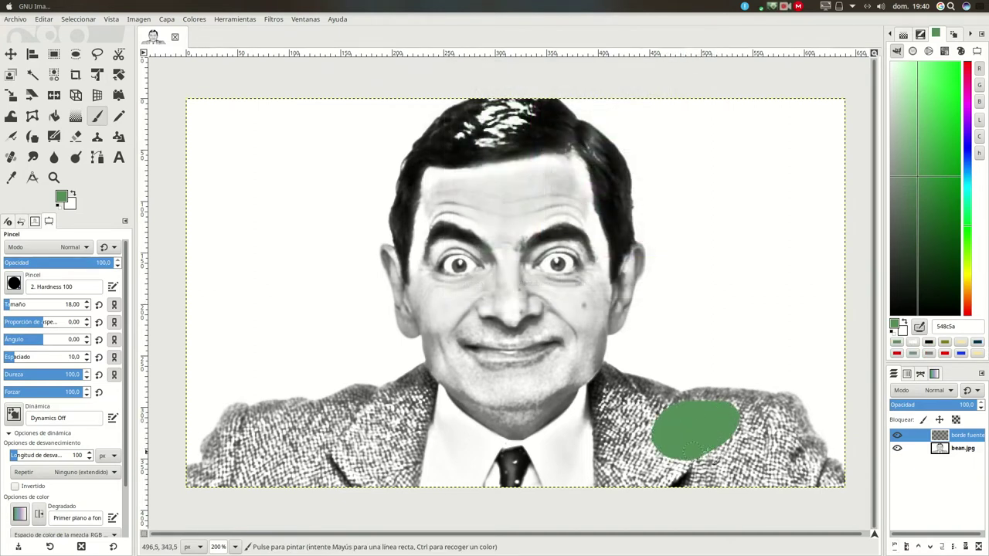
drag(675, 447, 707, 438)
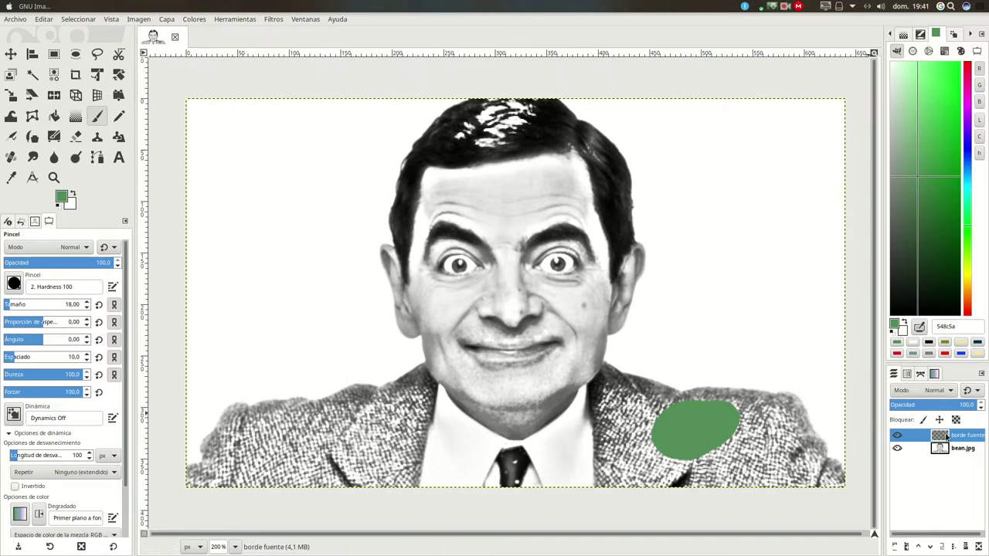
- Set the borde fuente layer to Multiplicar and extend the green along the jacket's lower edge
click(934, 392)
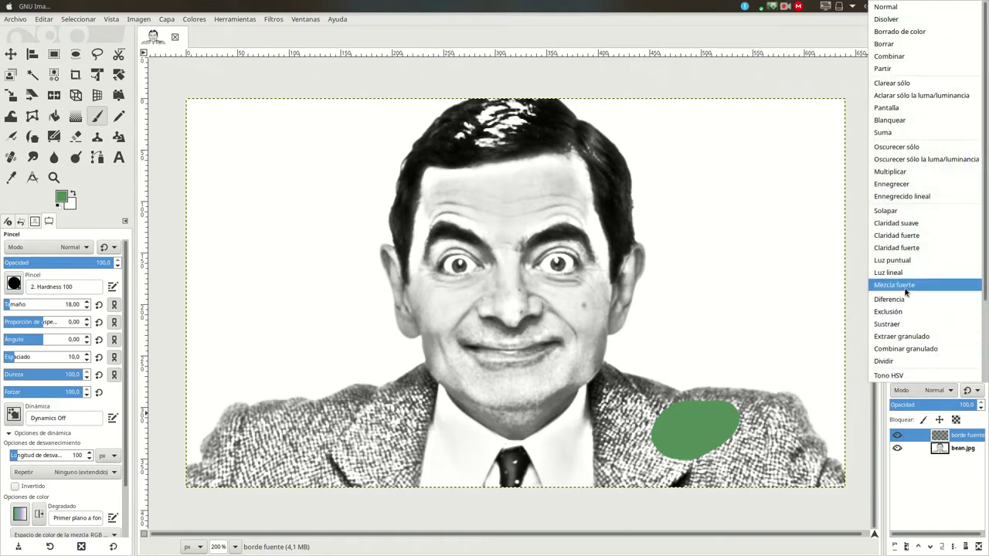
click(900, 172)
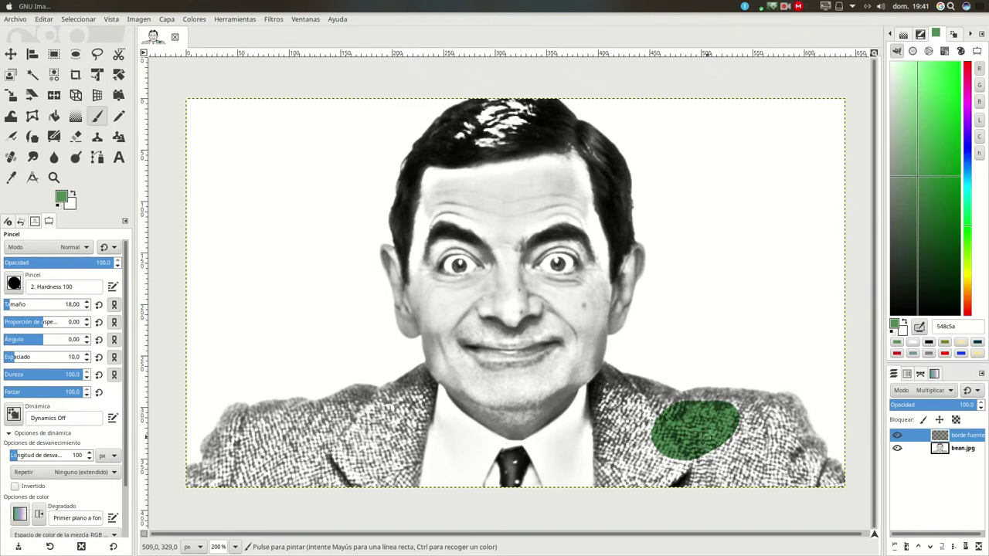
mouse_move(744, 454)
mouse_down()
mouse_move(769, 429)
mouse_move(812, 466)
mouse_up()
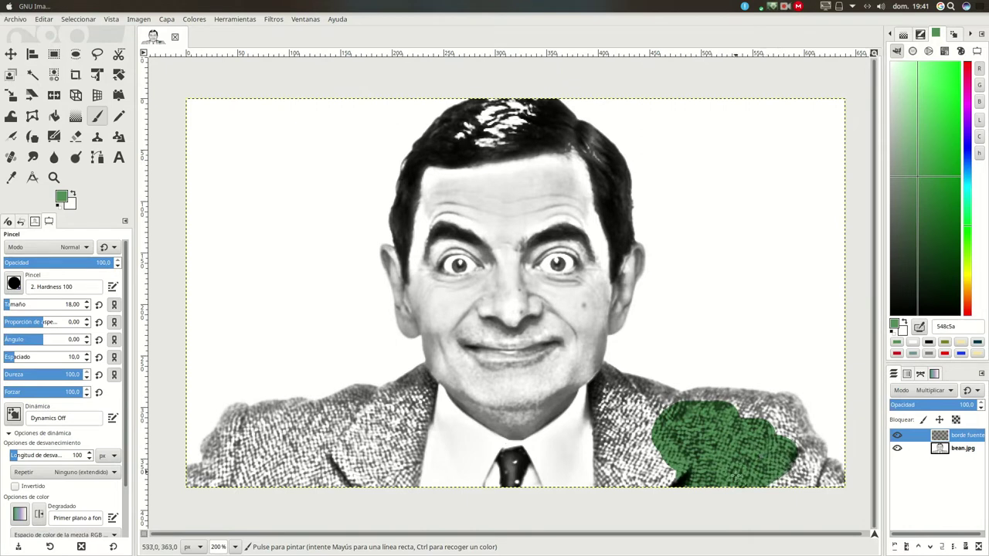
mouse_move(818, 469)
mouse_down()
mouse_move(655, 476)
mouse_move(656, 457)
mouse_up()
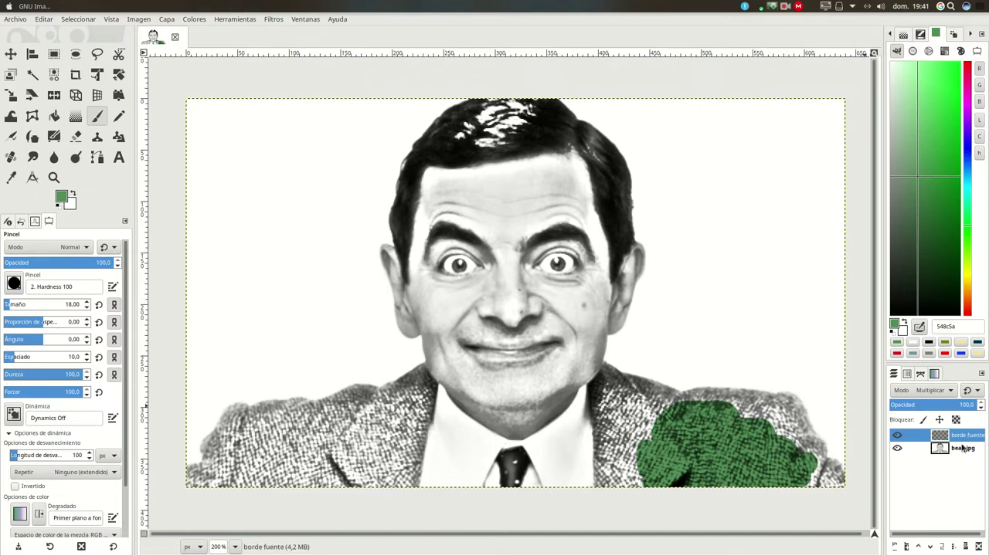
- Fuzzy-select the white background on bean.jpg, then make borde fuente the active layer again
click(963, 452)
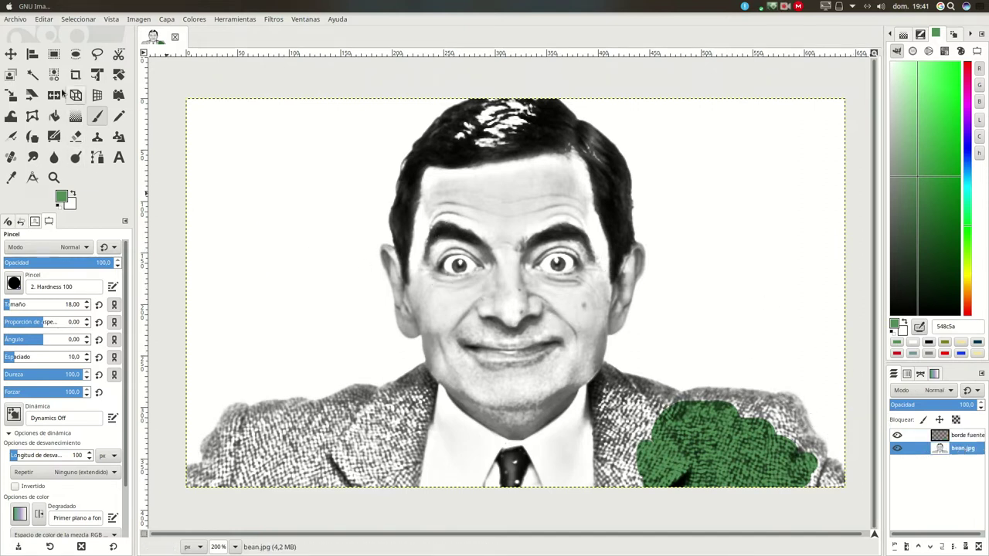
click(32, 75)
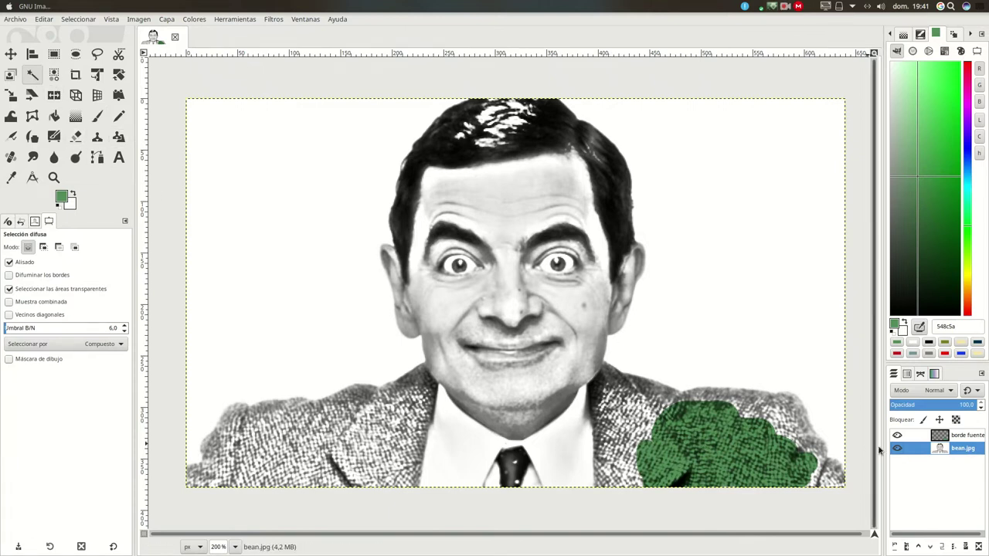
click(281, 268)
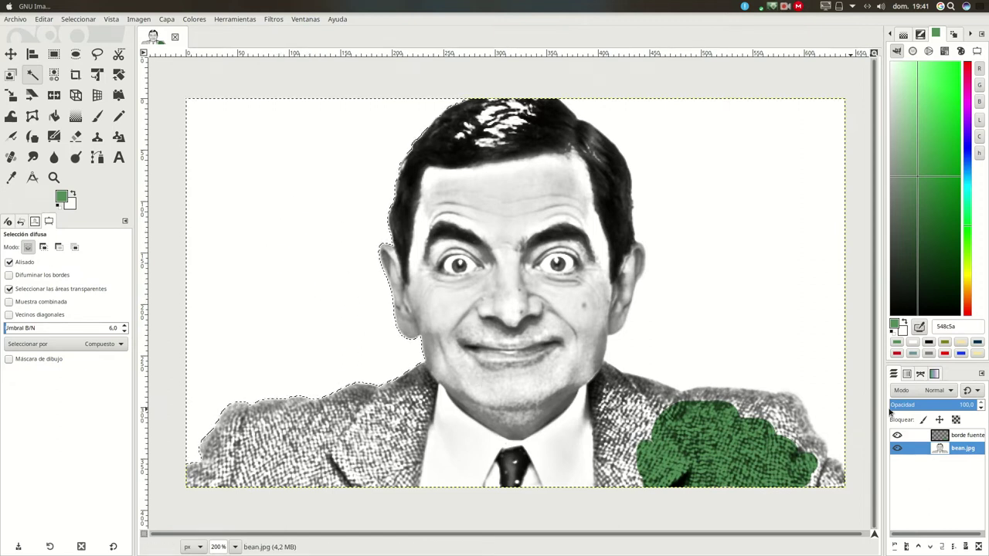
click(966, 437)
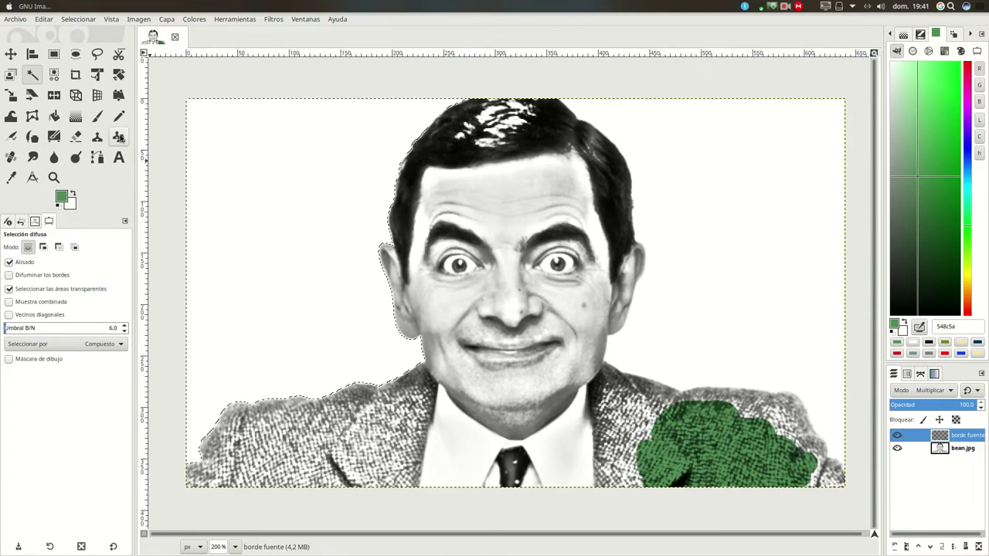
click(54, 116)
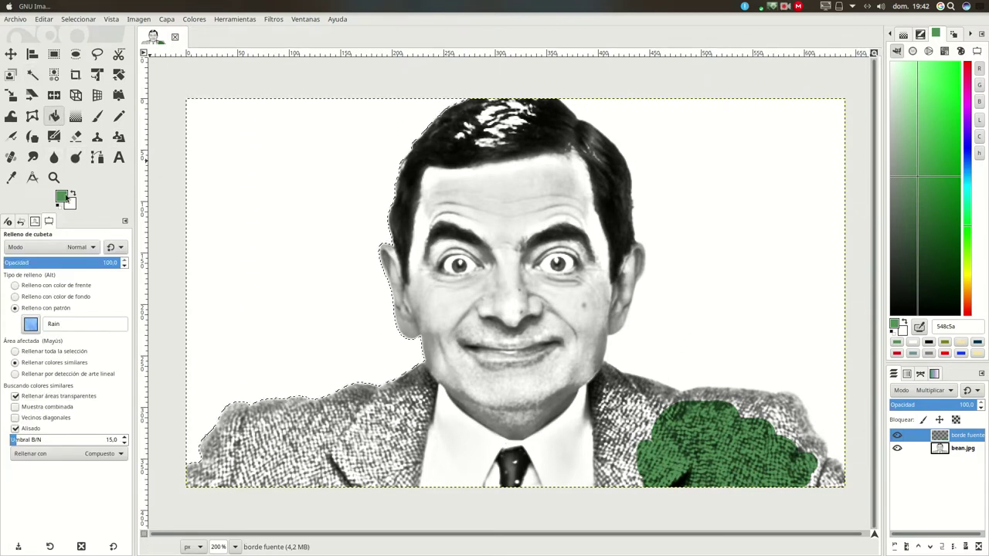
- Set the foreground colour to bright cyan 00ffe5
click(62, 197)
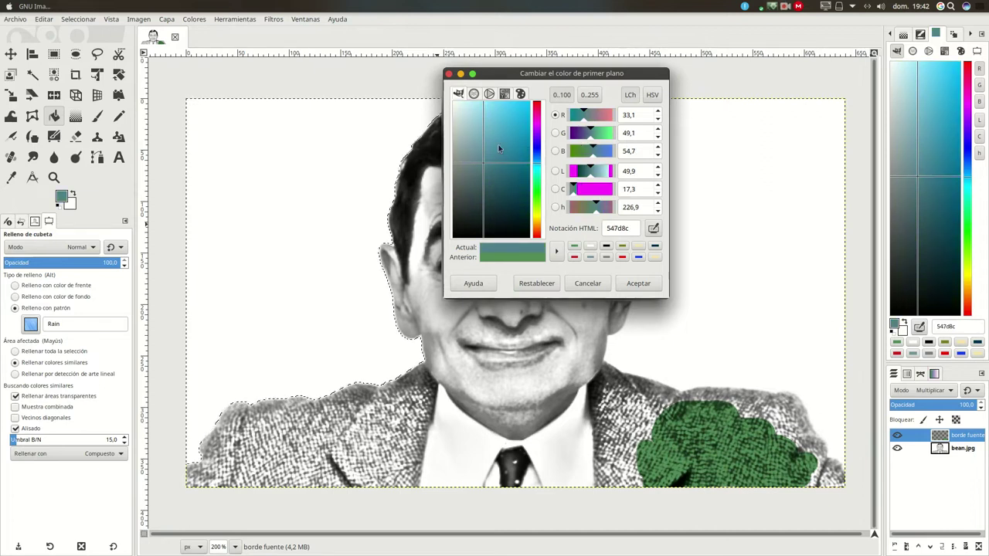
click(538, 174)
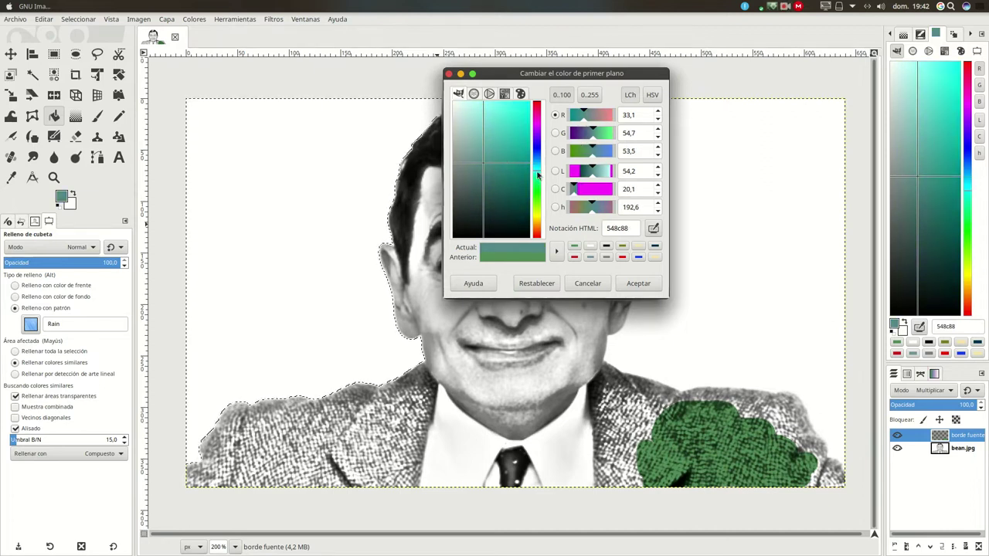
drag(505, 160, 540, 103)
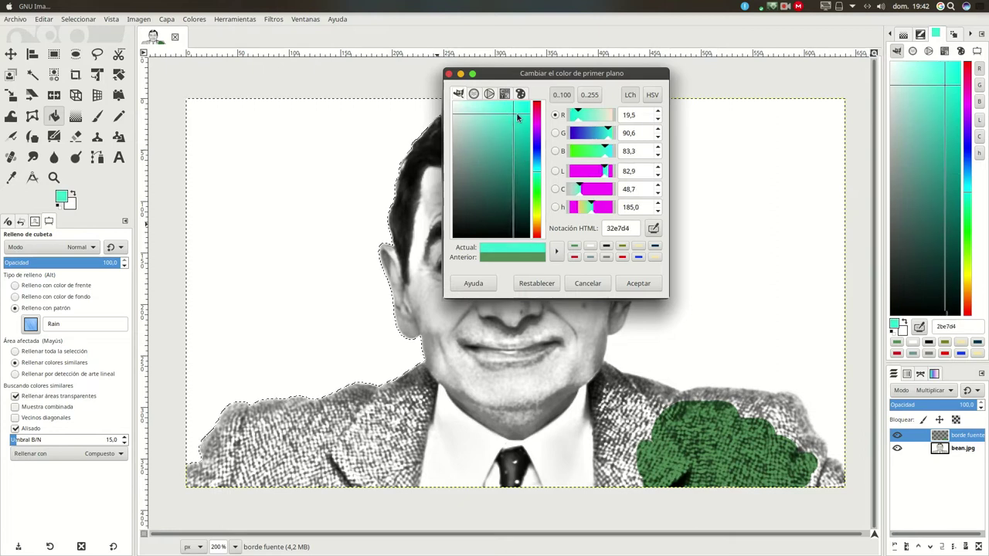
click(648, 284)
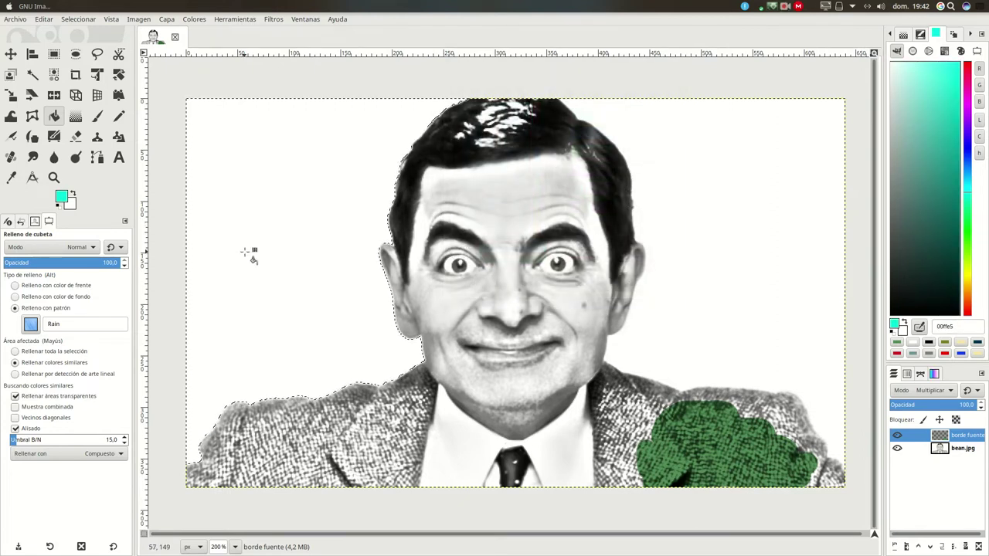
- Replace the blue rain-pattern fill with solid cyan on the background left of the face
click(245, 252)
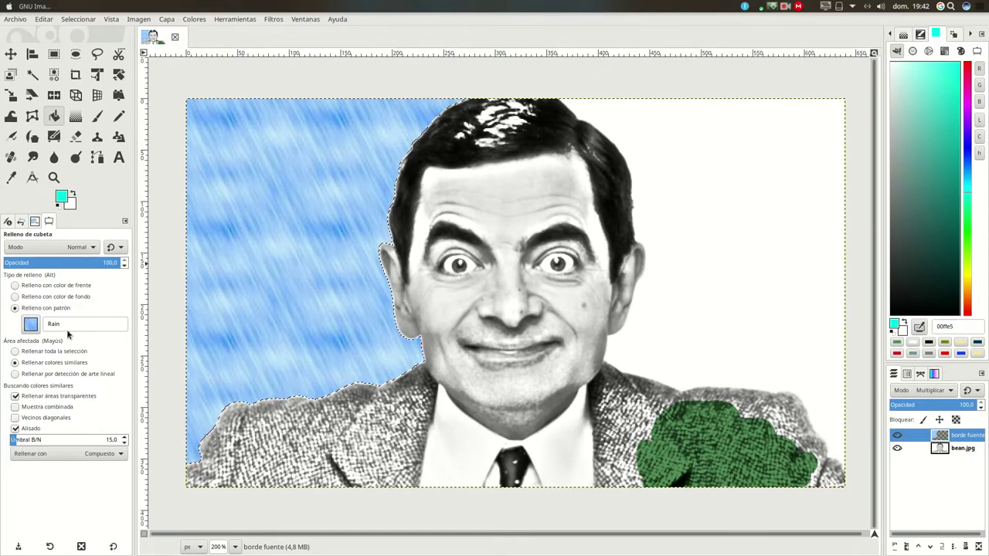
click(43, 286)
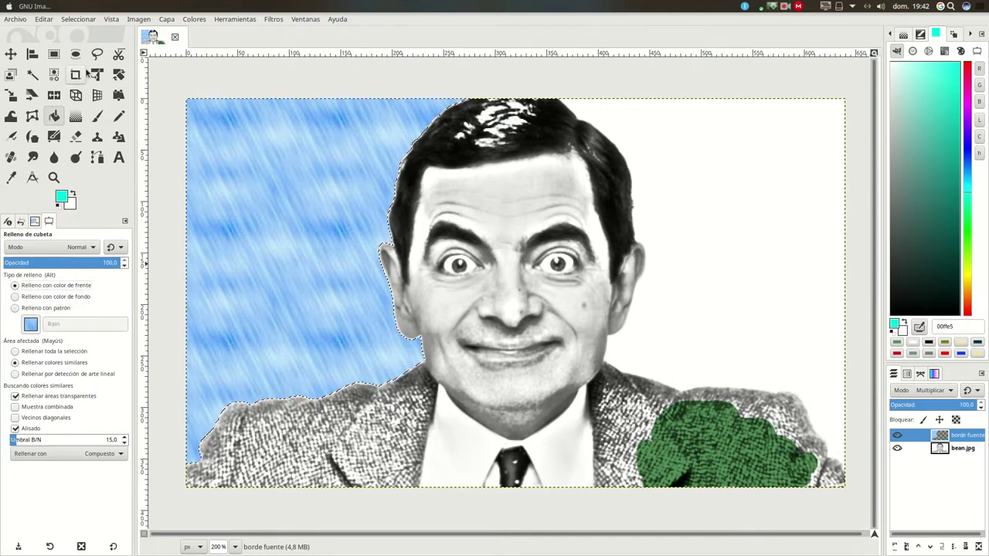
click(44, 20)
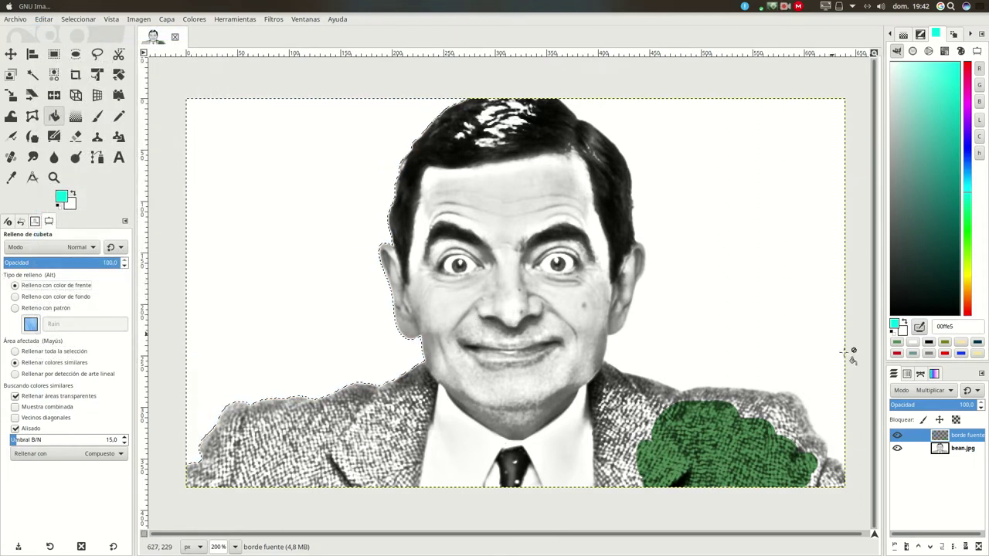
click(325, 271)
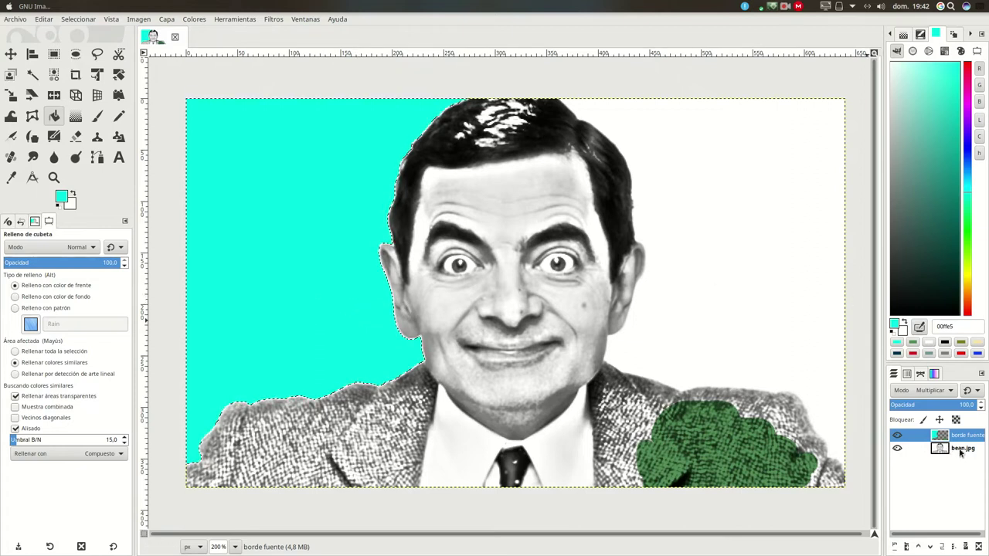
click(960, 451)
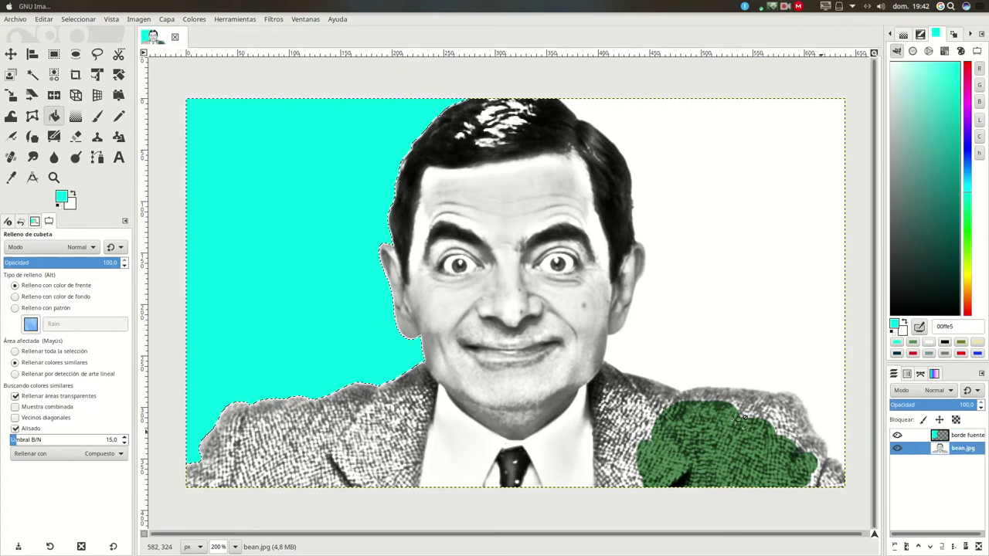
- Fill the right white background with cyan on borde fuente, then clear the selection
click(33, 75)
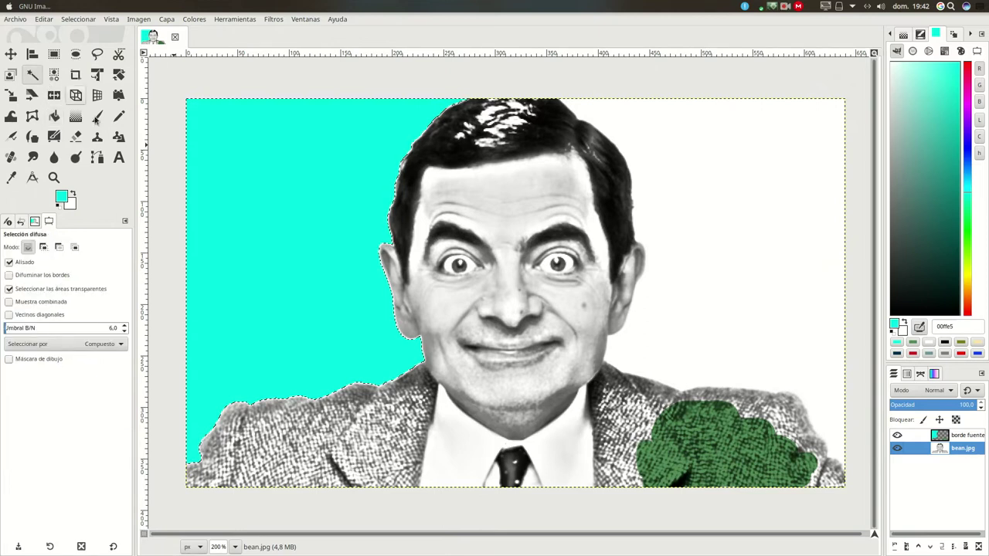
click(723, 247)
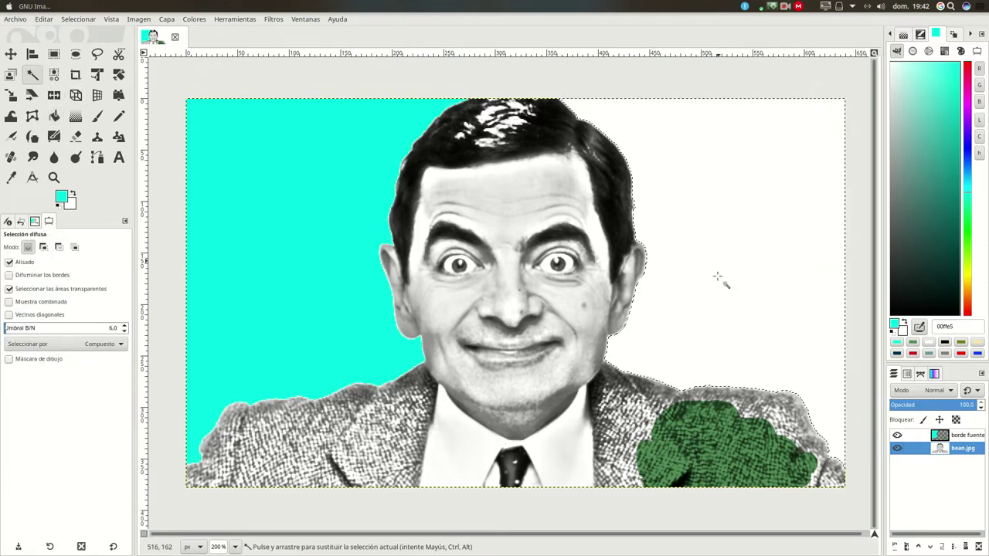
click(958, 435)
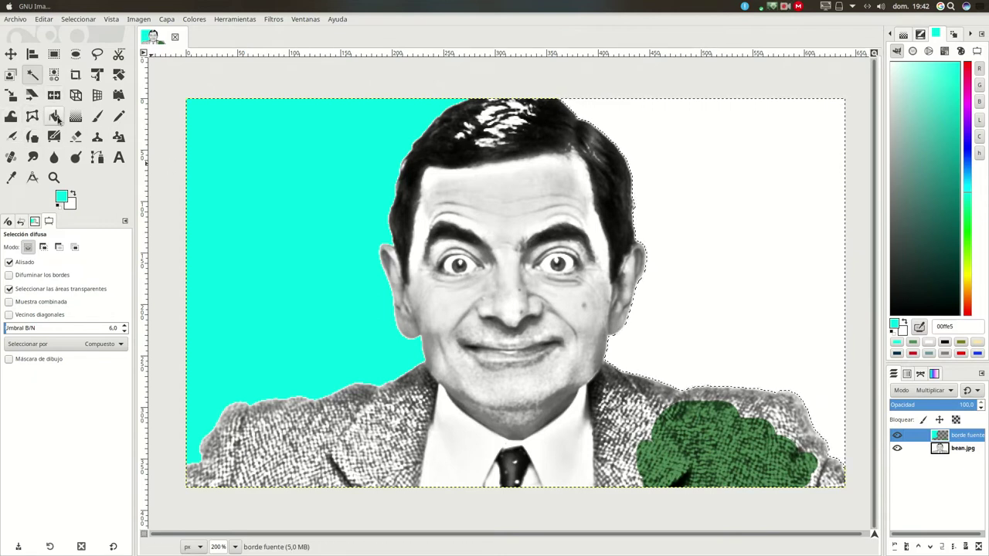
click(54, 115)
click(712, 221)
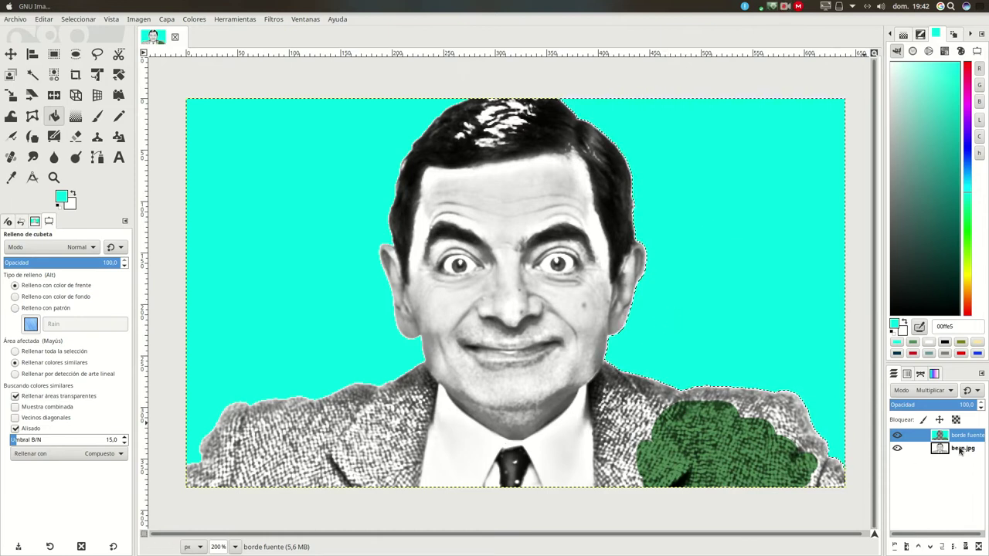
click(88, 20)
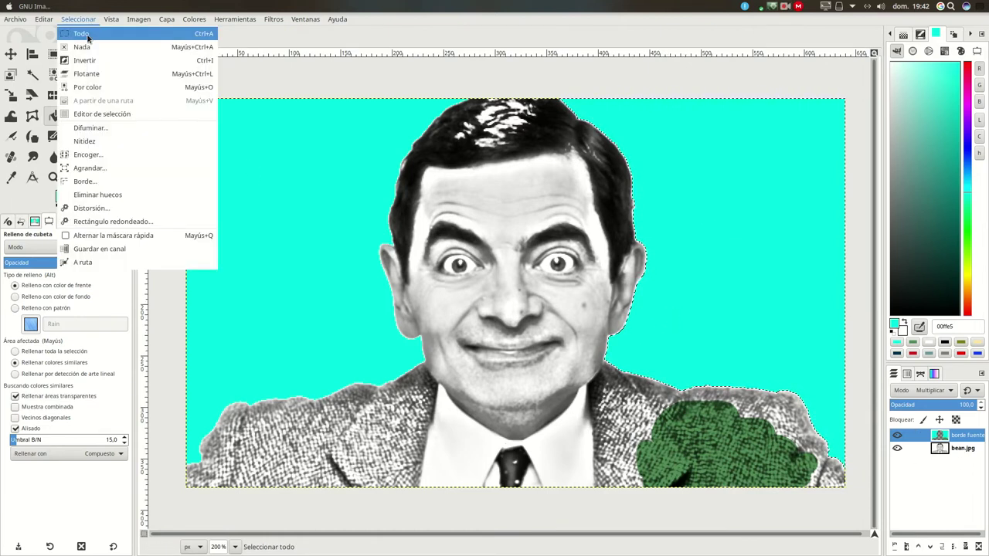
click(92, 46)
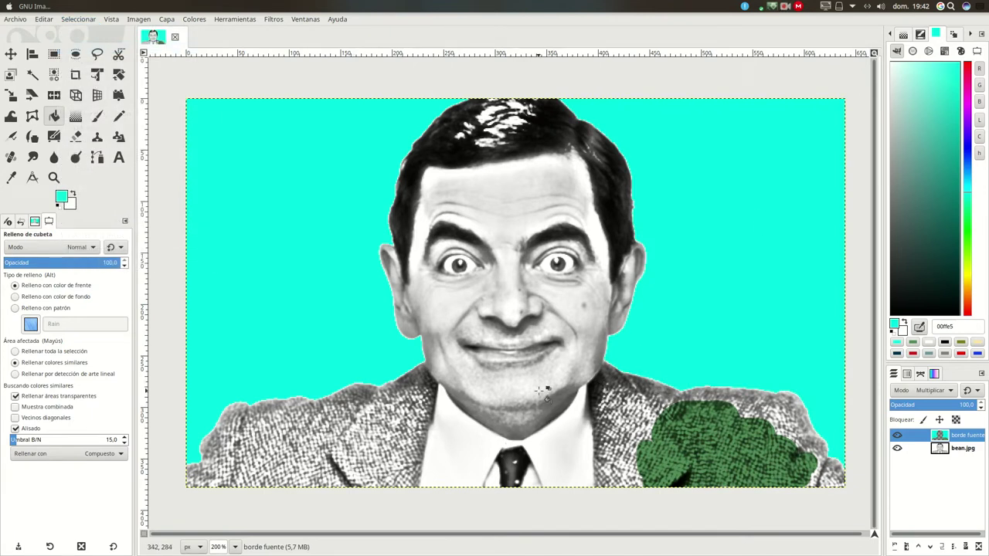
- Set the paint colour back to green 548c5a and brush a green stroke on the jacket
click(944, 451)
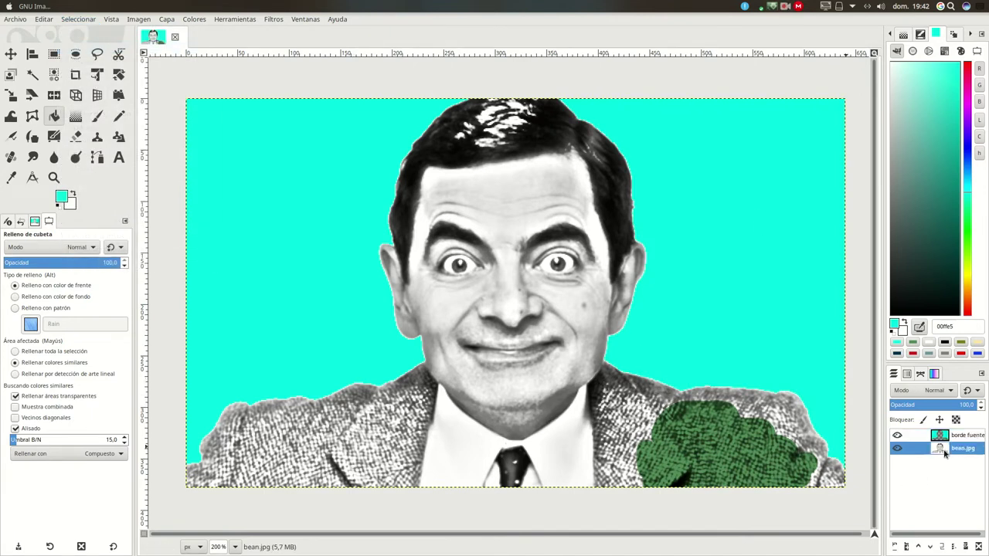
click(97, 116)
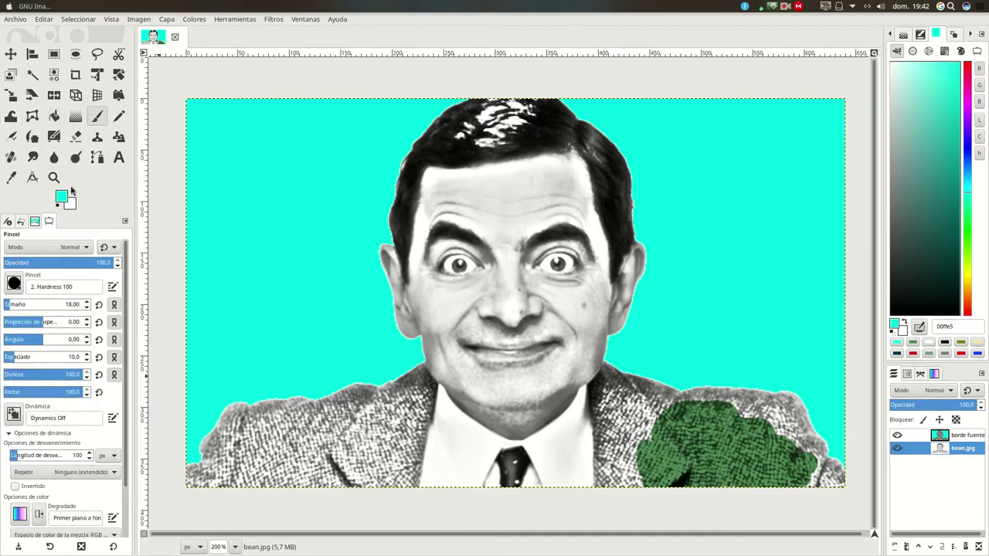
click(61, 197)
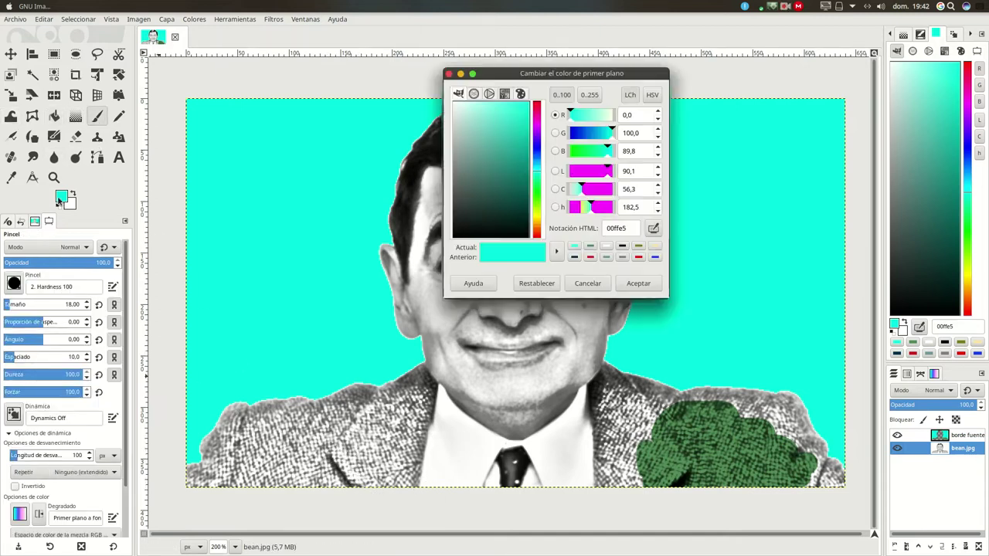
click(593, 247)
click(642, 283)
mouse_move(644, 432)
mouse_down()
mouse_move(651, 434)
mouse_move(633, 448)
mouse_up()
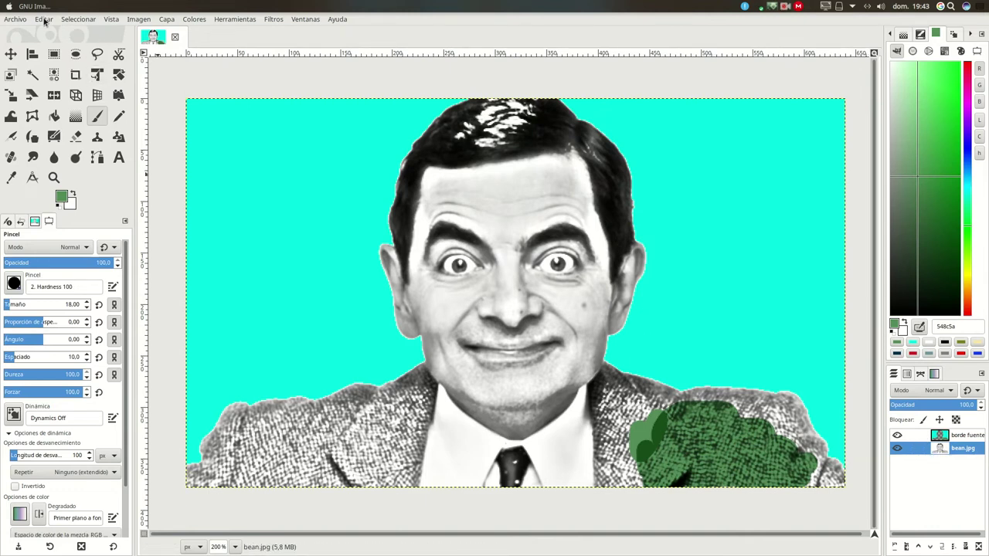
- Undo the stray green stroke and repaint the jacket shoulder green on the borde fuente layer
click(44, 19)
click(46, 32)
click(963, 437)
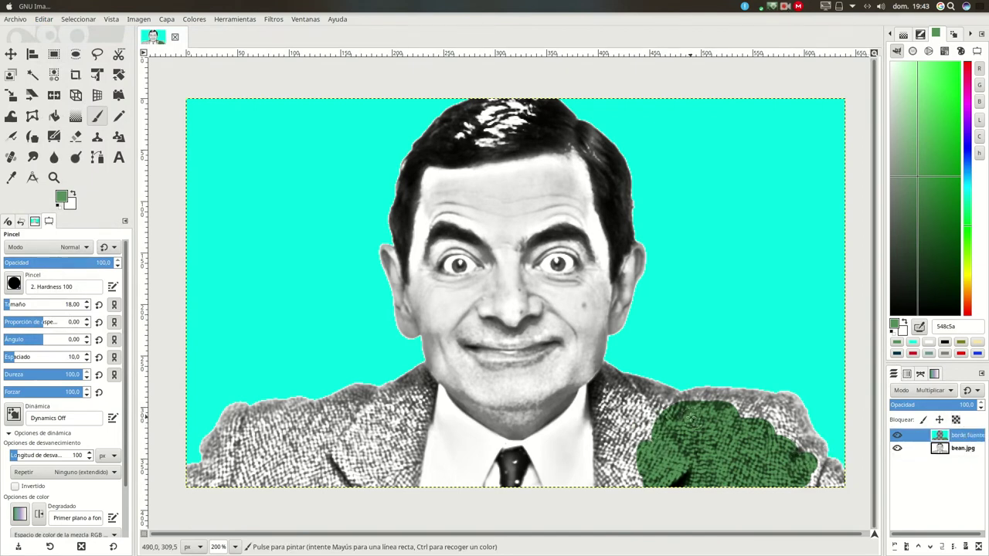
mouse_move(653, 446)
mouse_down()
mouse_move(641, 436)
mouse_move(610, 443)
mouse_move(609, 463)
mouse_up()
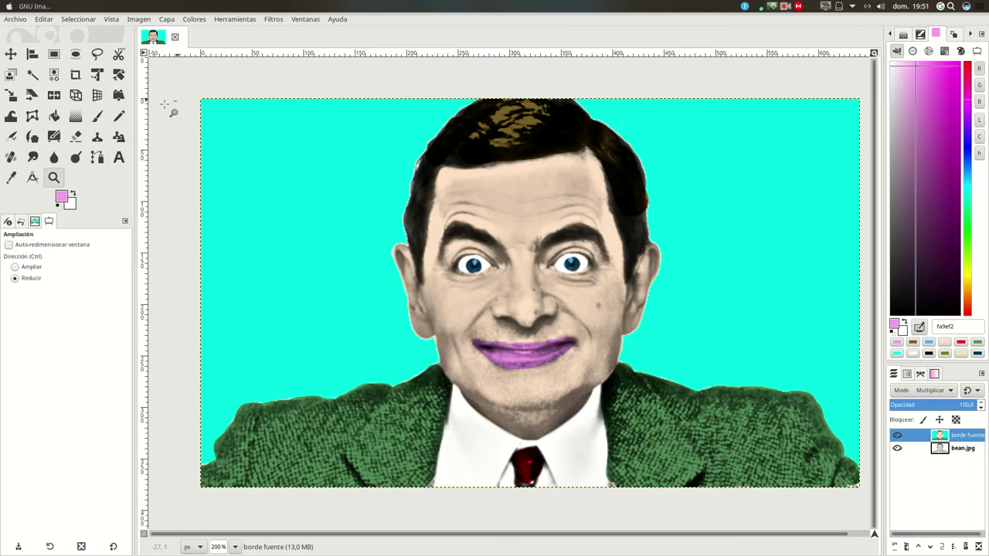
- Add the person's name as black 000000 text in the image's top-left corner
click(62, 198)
drag(466, 202, 438, 292)
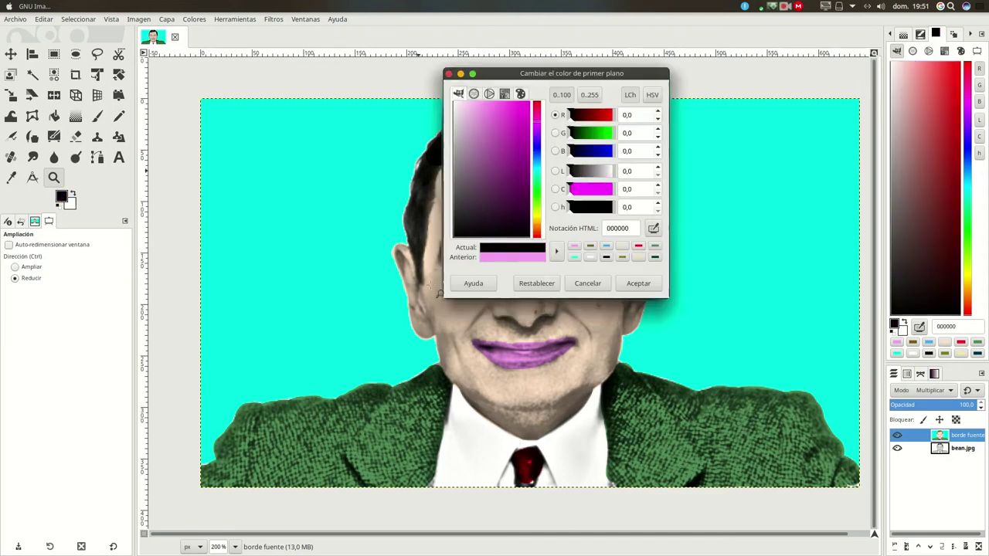
click(632, 283)
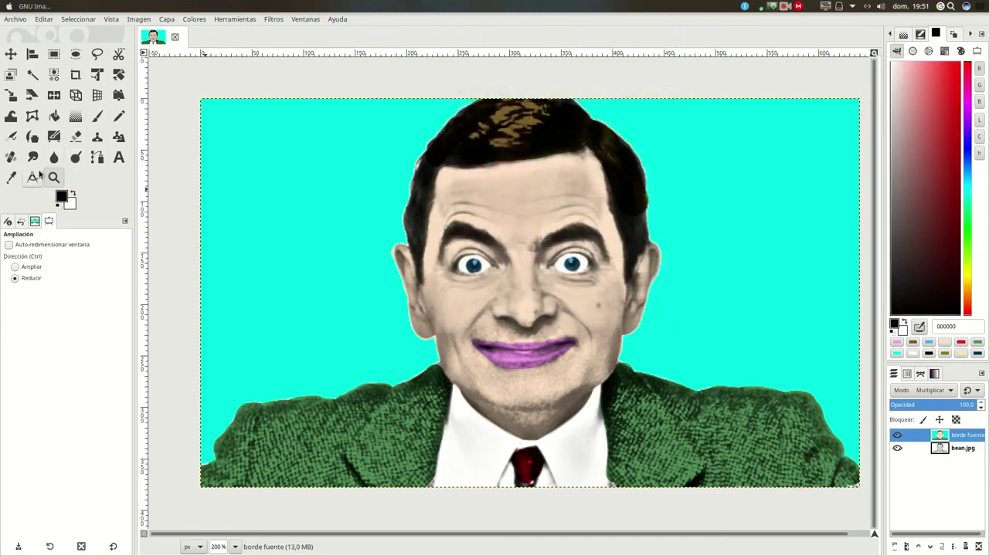
click(119, 157)
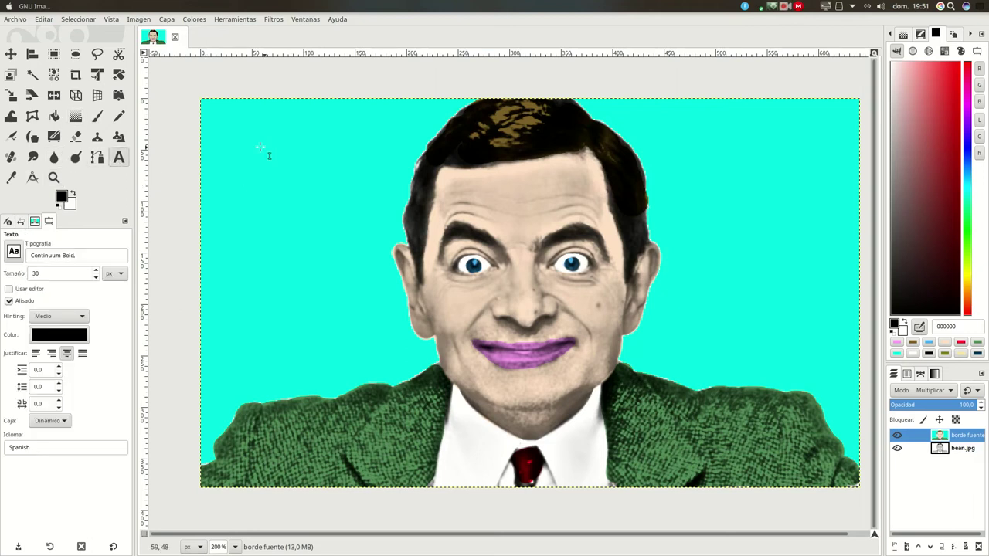
click(214, 130)
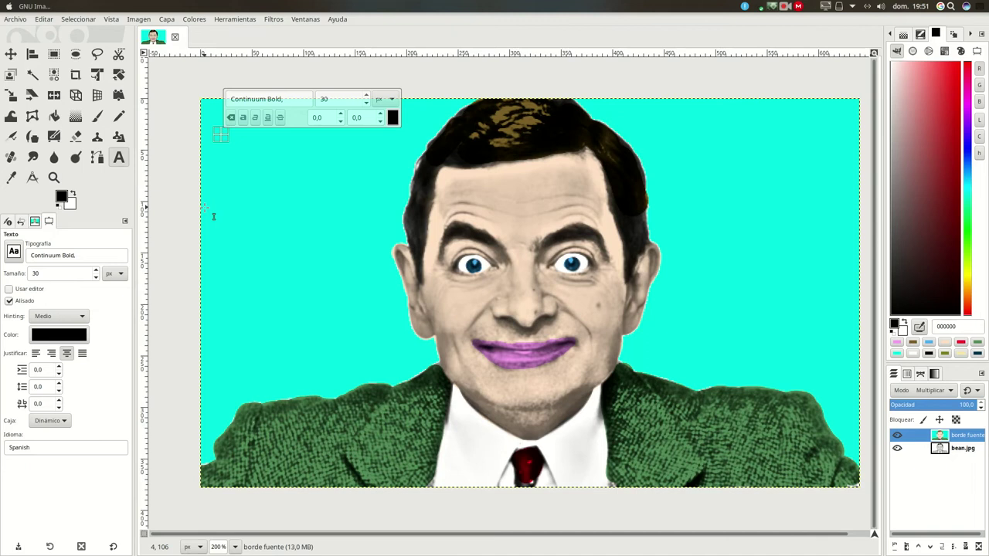
text(Diego Carreño)
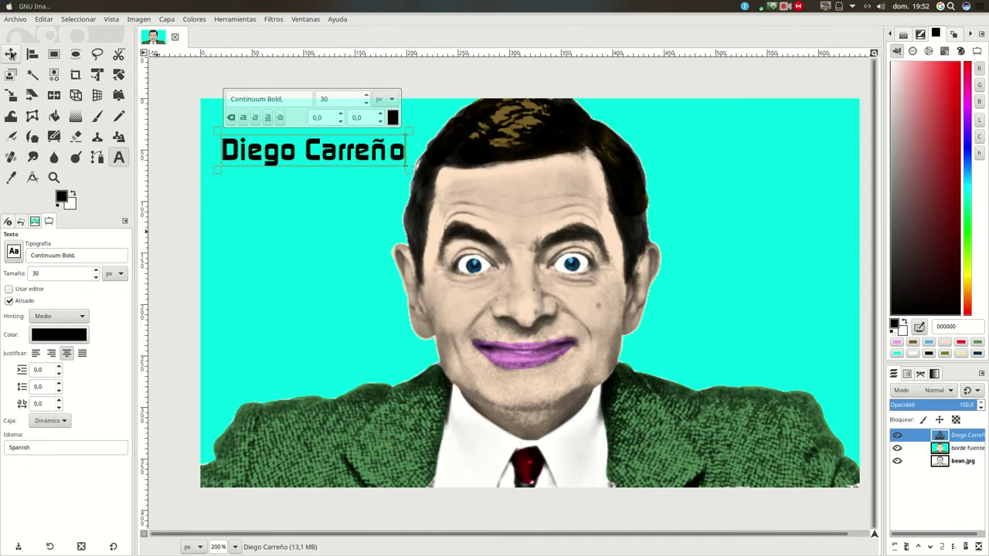
- Nudge the name caption up and left, then hide the borde fuente layer to compare
click(10, 54)
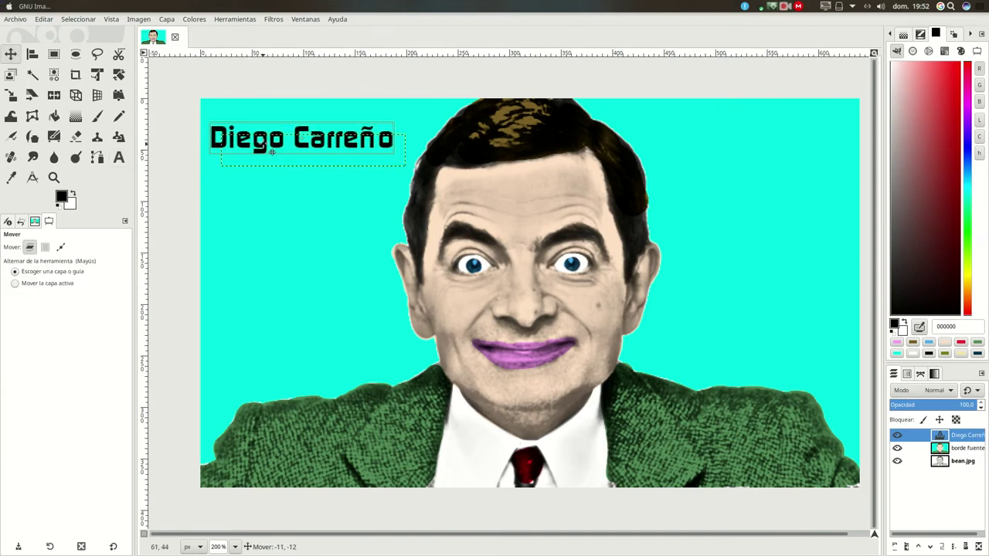
drag(272, 159, 265, 137)
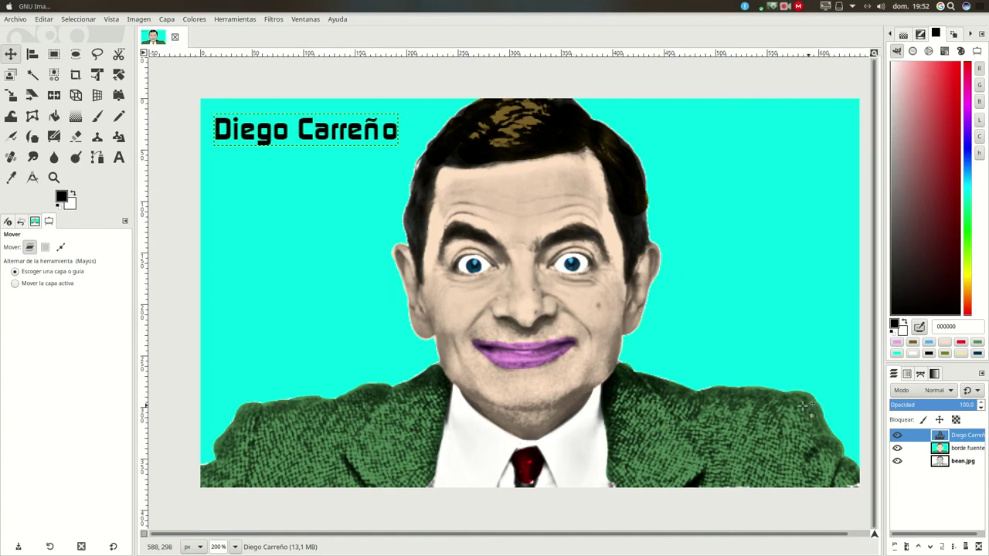
click(896, 448)
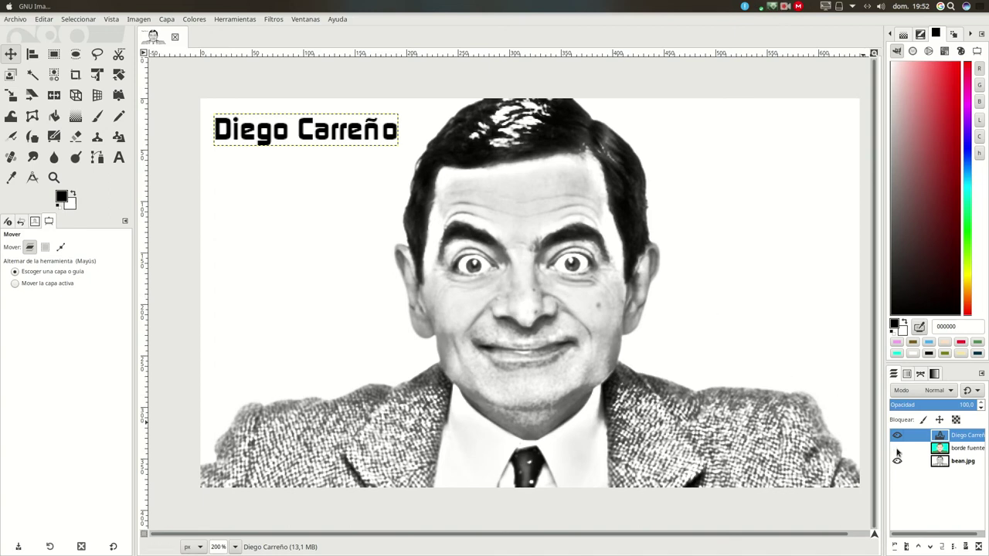
- Toggle the borde fuente layer off and back on, leaving the coloured portrait visible
click(897, 448)
click(897, 448)
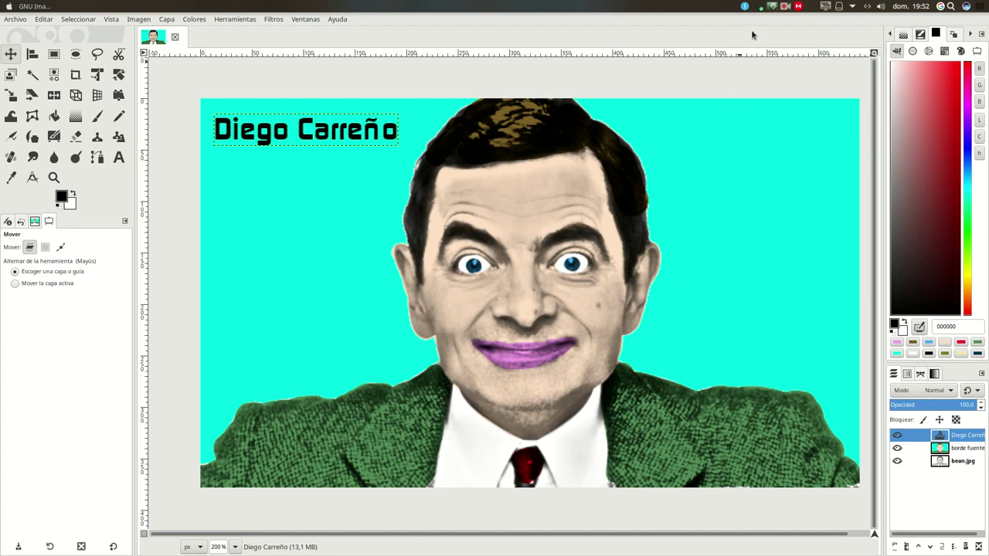
click(785, 7)
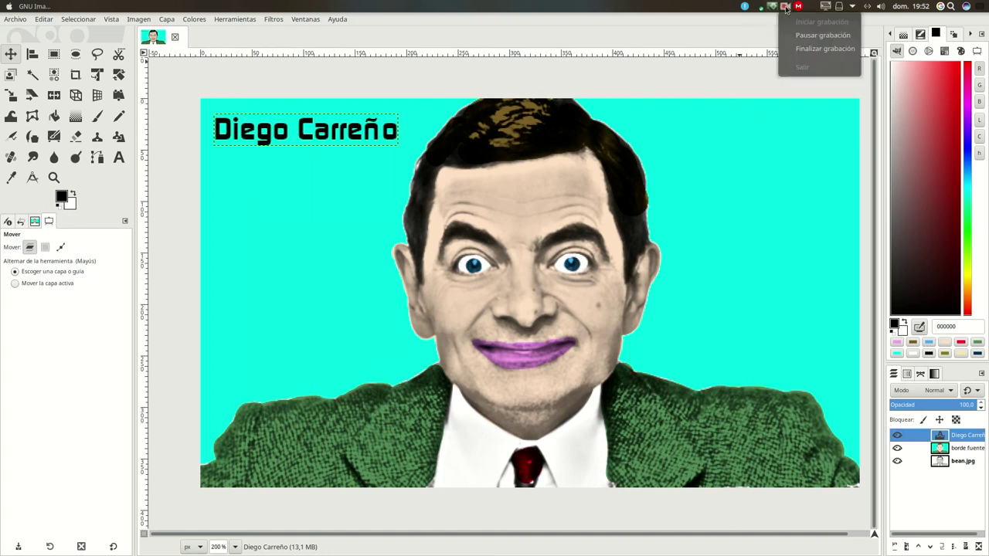